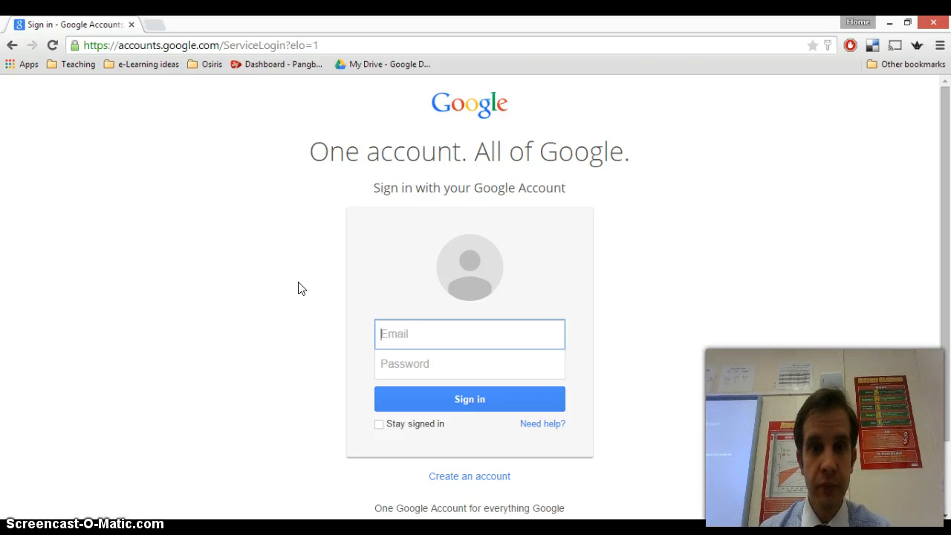
Go to drive.google.com from the address bar
left_click(404, 339)
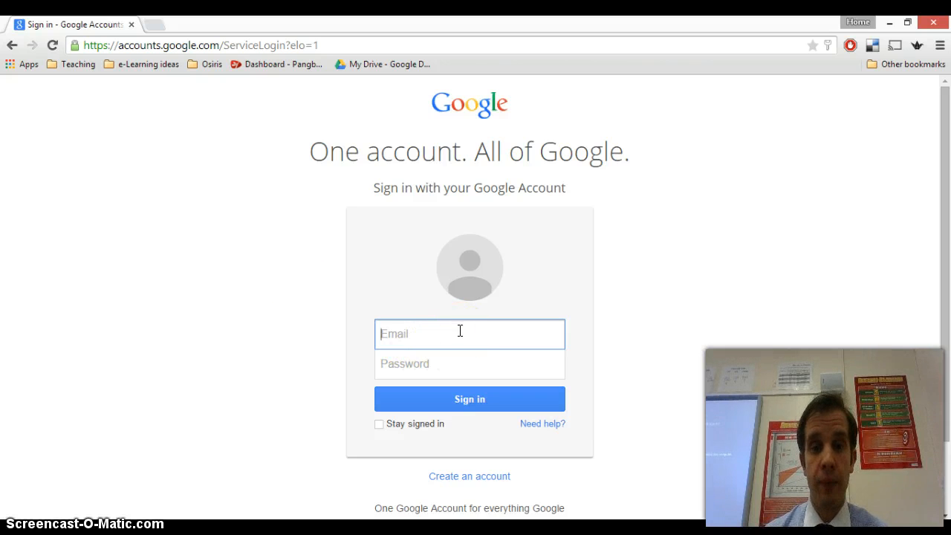
left_click(364, 104)
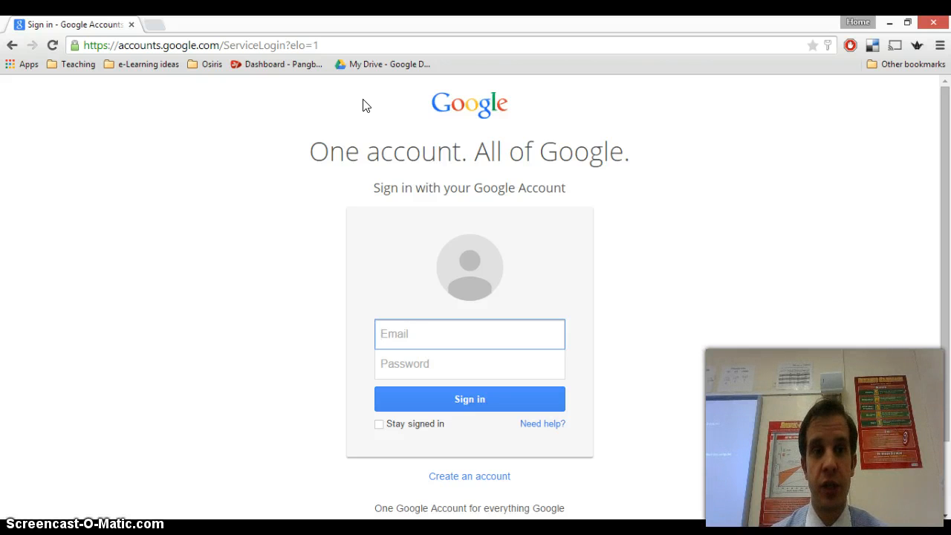
left_click(332, 41)
type("dri")
key("Return")
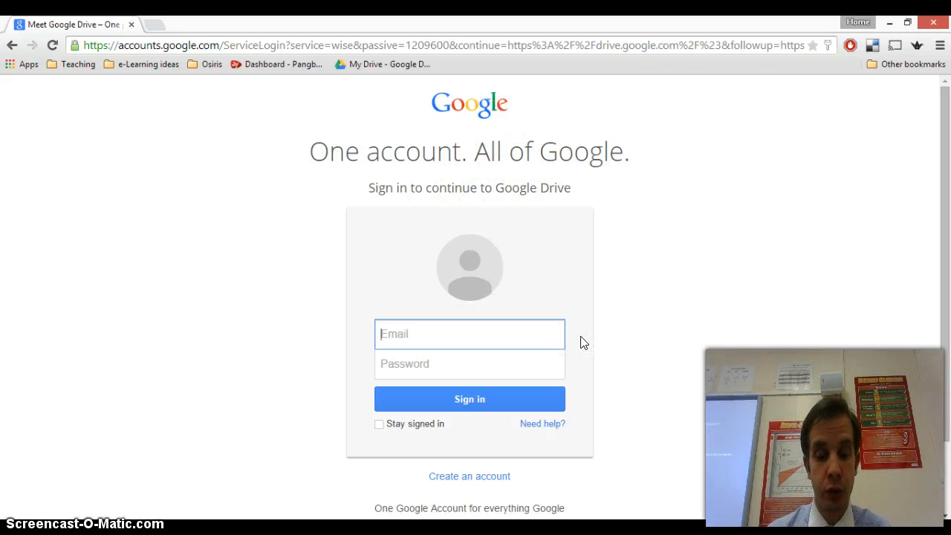
Sign in with the account email and password
key("Tab")
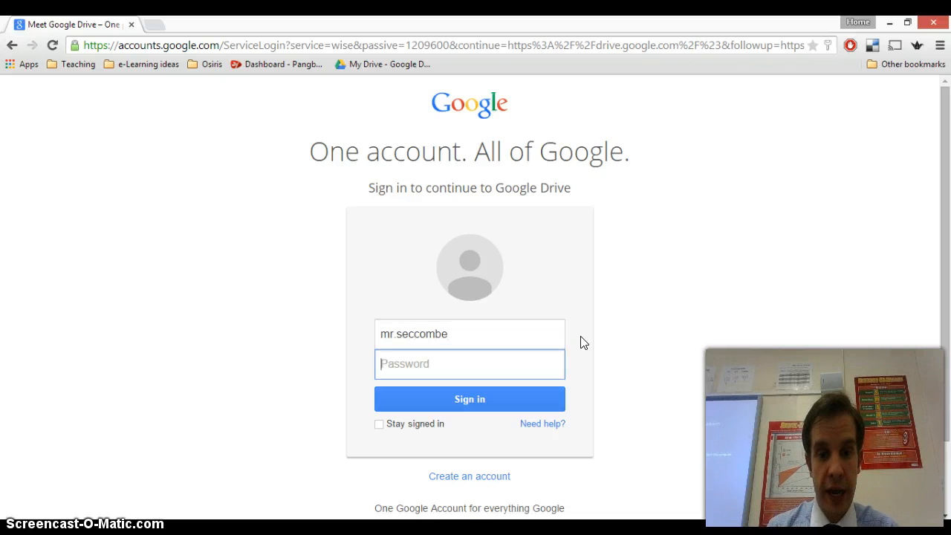
type("•••••••••••••••")
key("Return")
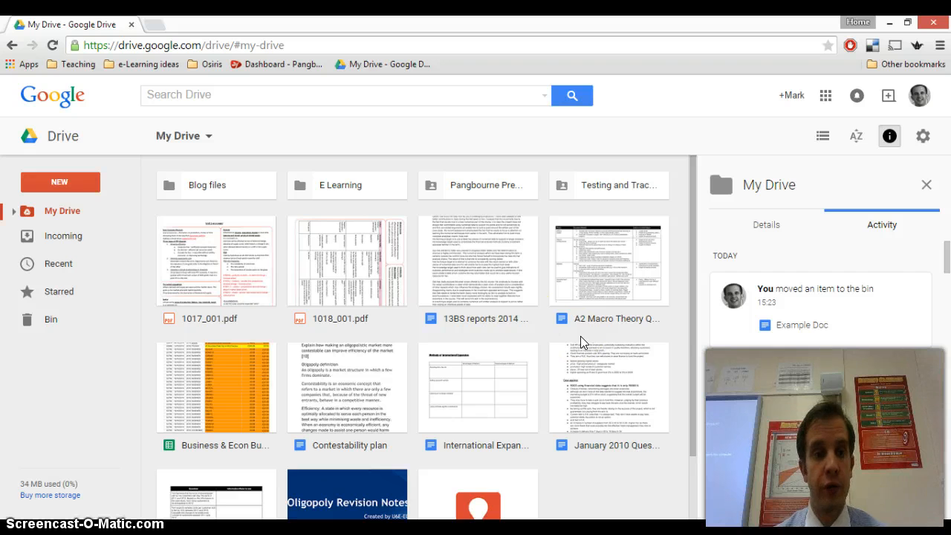
Create a new Untitled Google Docs document from Drive's NEW menu
left_click(70, 183)
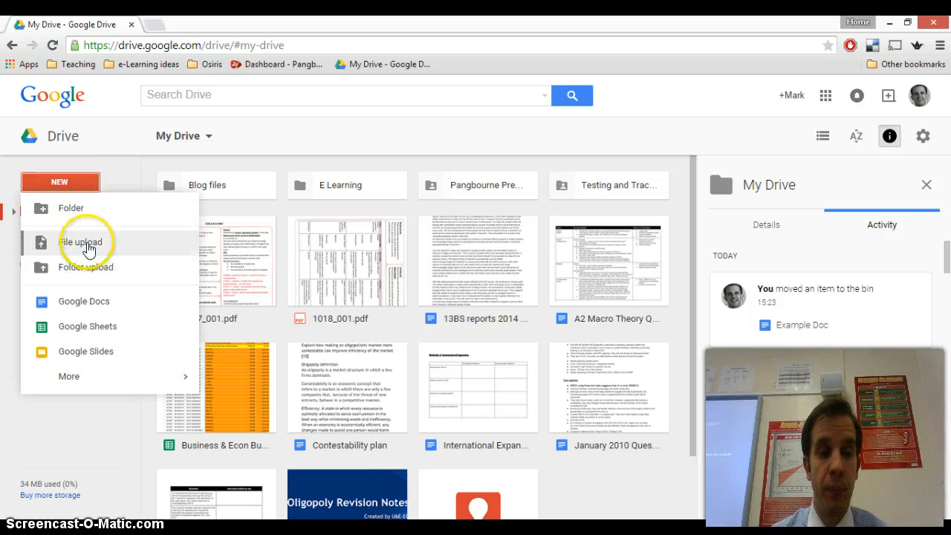
left_click(84, 302)
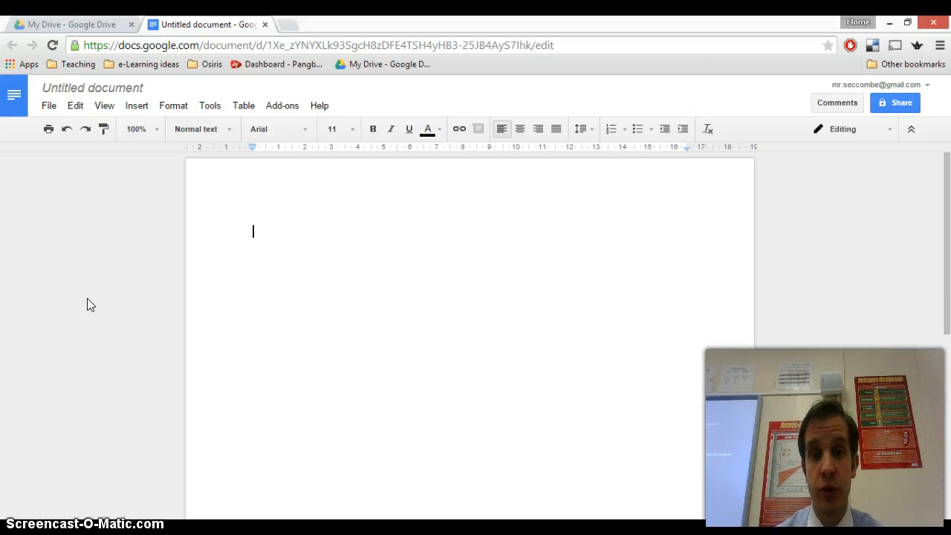
Type 'This is text', 'This is a title', 'This is a heading' and 'This is a link' on separate lines
type("This is text")
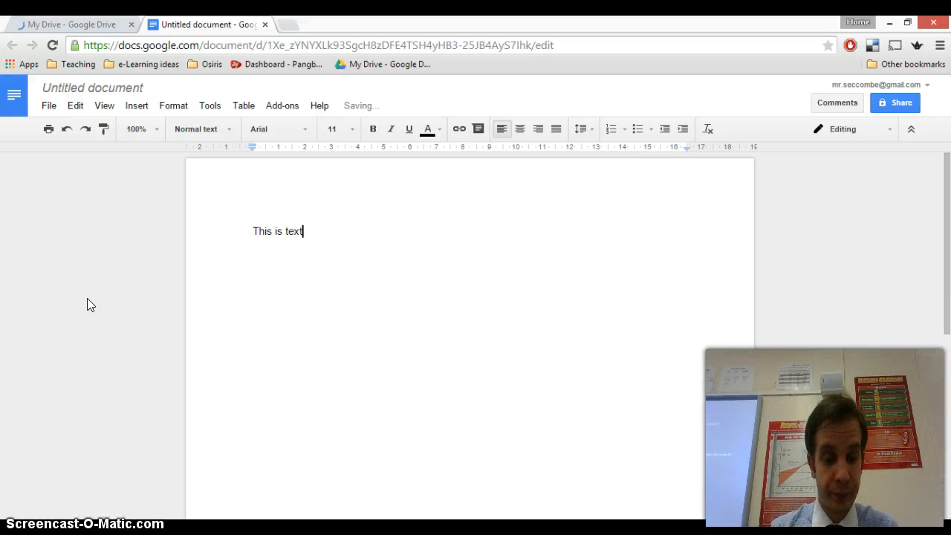
key("Return")
type("This is a title")
key("Return")
type("This is a heading")
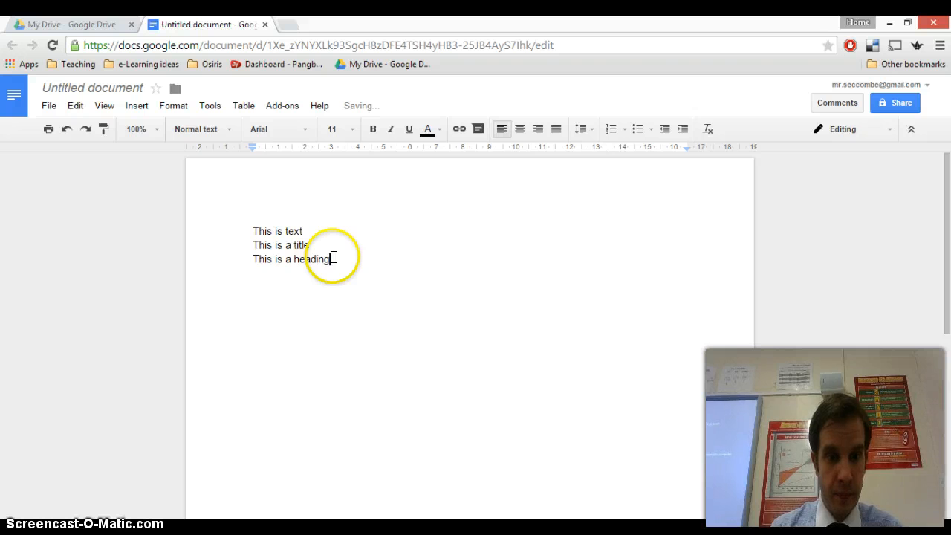
key("Return")
type("This is a link")
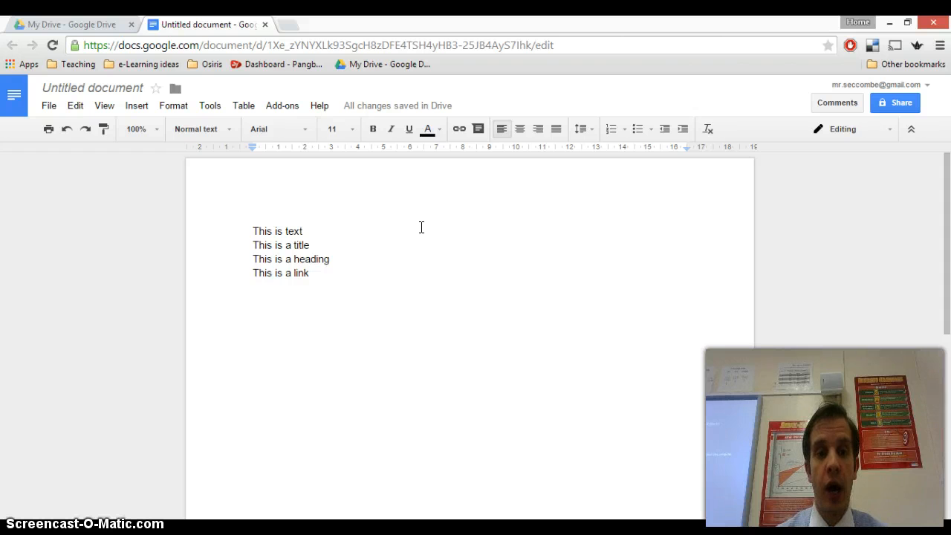
Apply the Title style to the line 'This is a title'
left_click(328, 232)
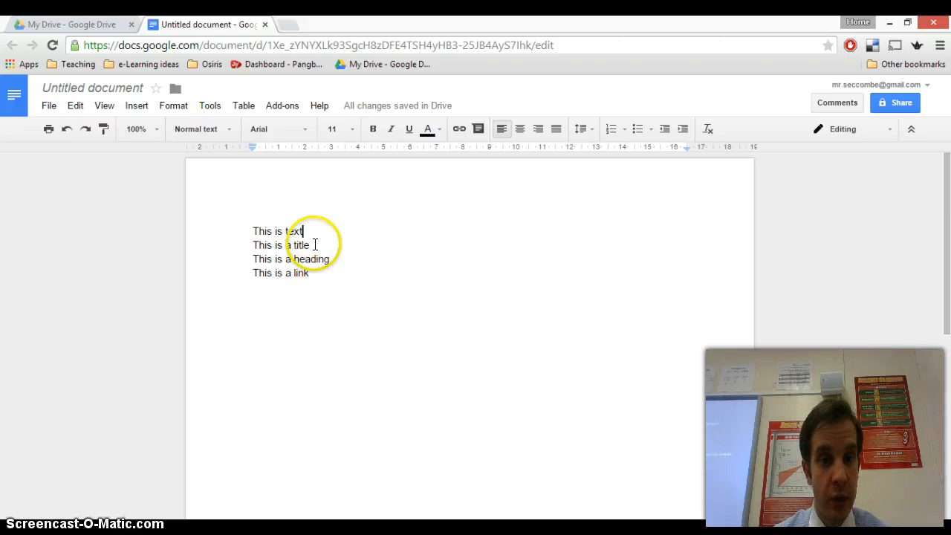
left_click_drag(313, 246, 253, 245)
left_click(214, 138)
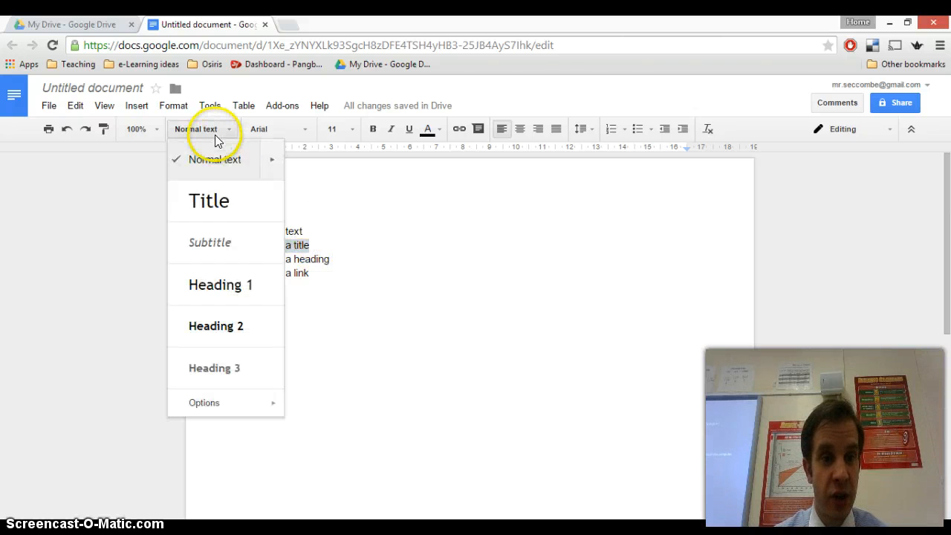
left_click(218, 200)
Apply the Heading 1 style to the line 'This is a heading'
left_click_drag(346, 273, 263, 272)
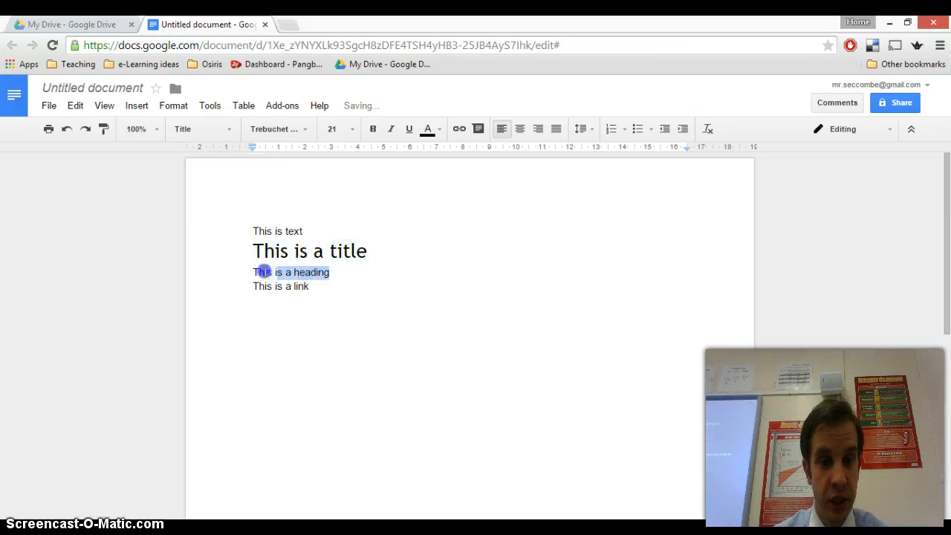
left_click(214, 133)
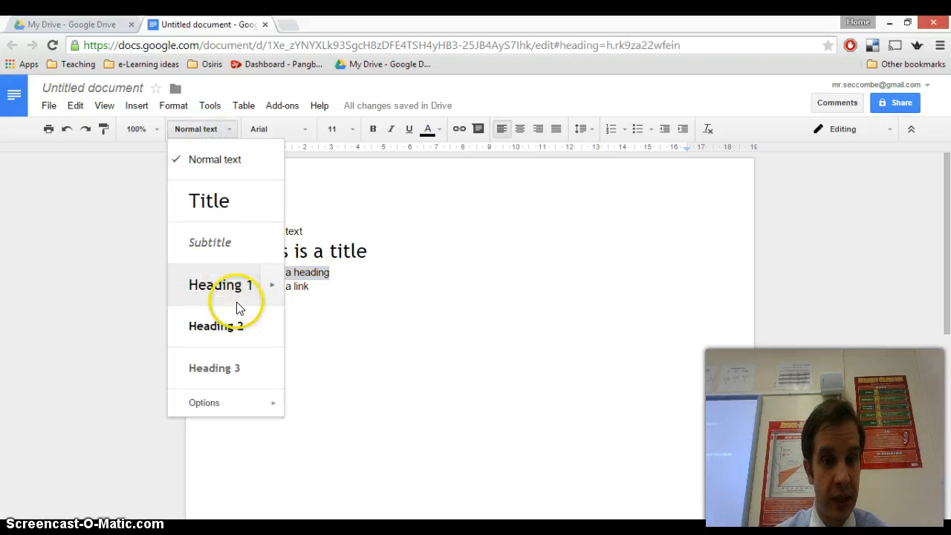
left_click(232, 297)
left_click_drag(309, 302, 253, 302)
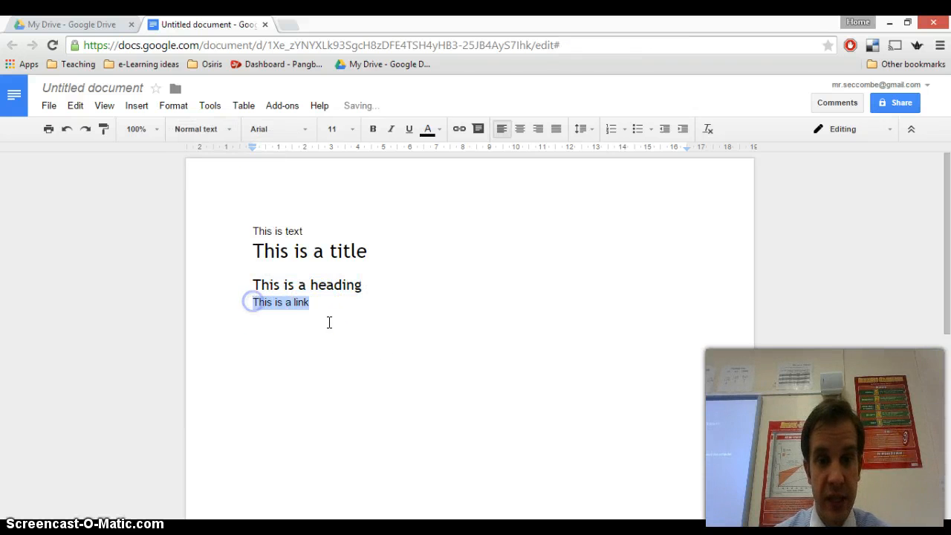
left_click(461, 129)
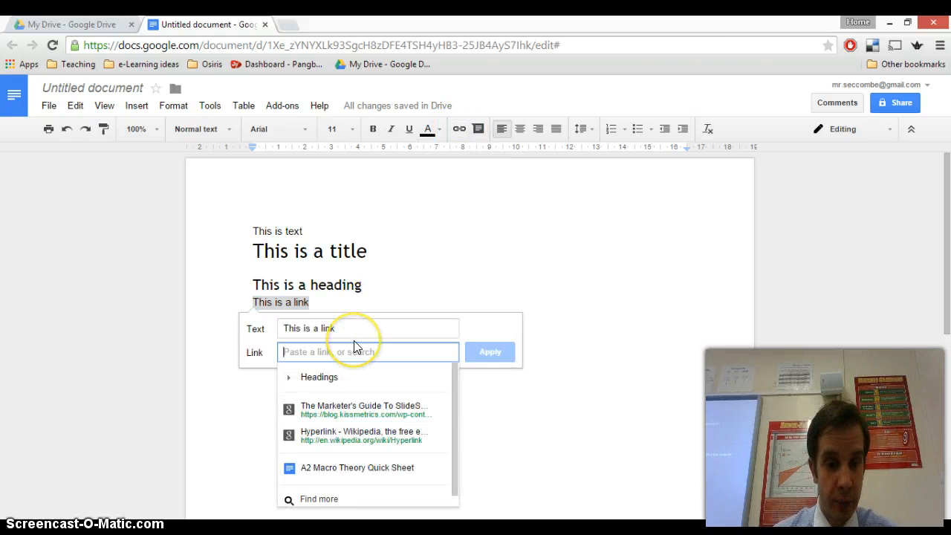
type("www.google.co.uk")
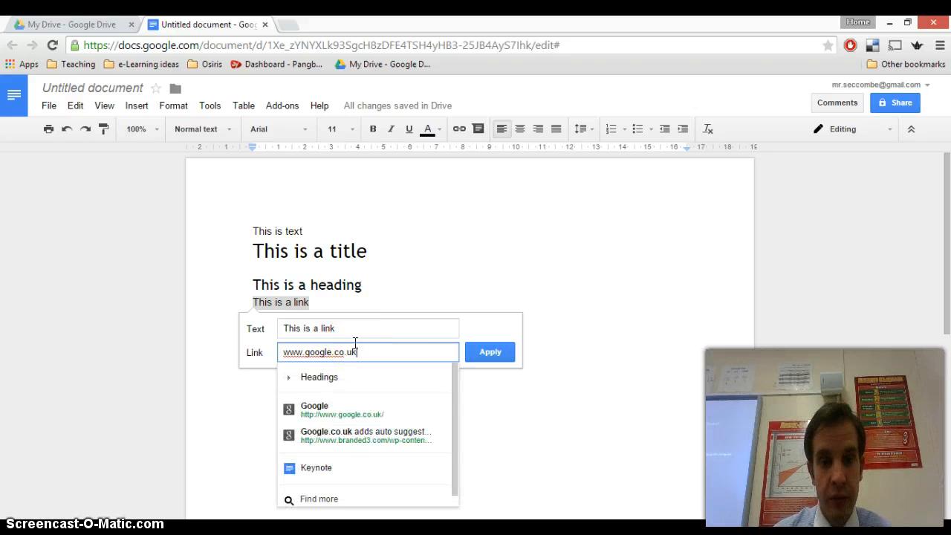
left_click(341, 411)
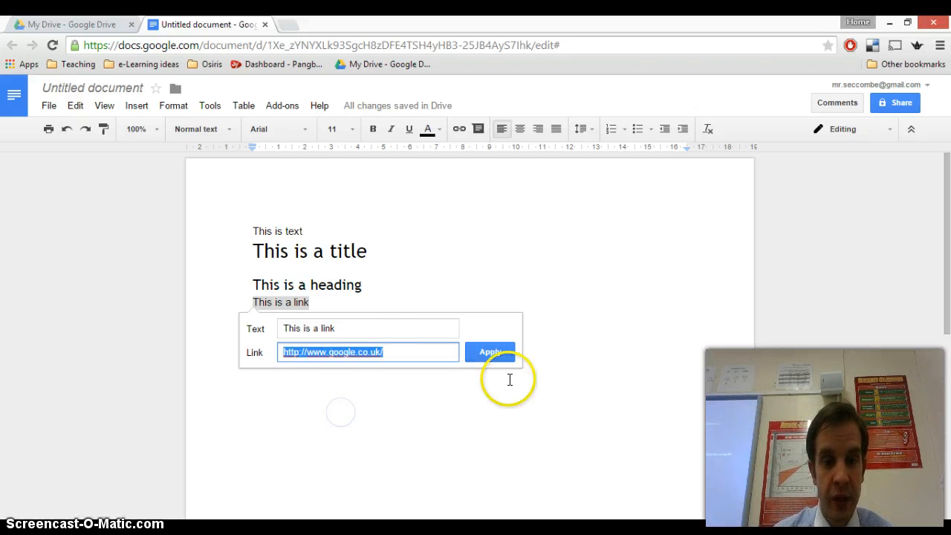
left_click(493, 356)
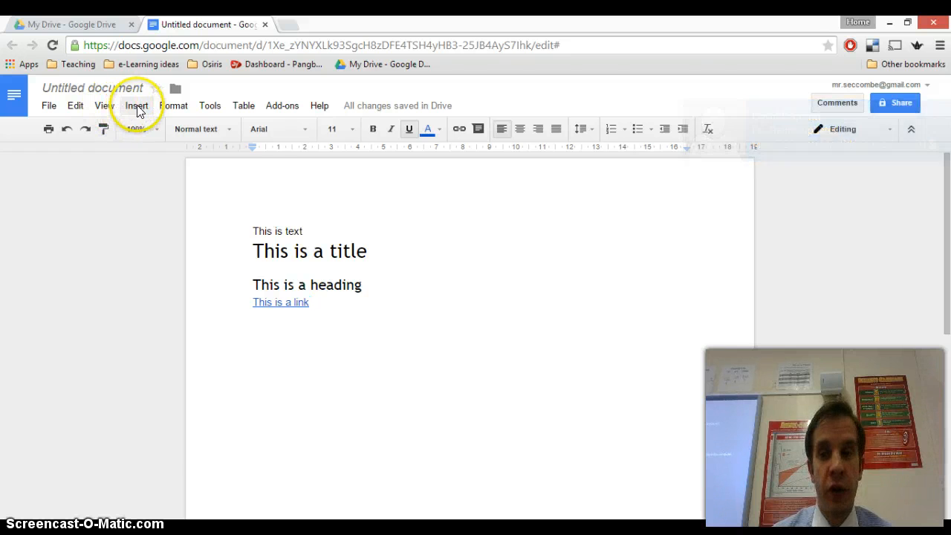
After browsing the Insert menu, centre-align the 'This is a heading' line
left_click(137, 107)
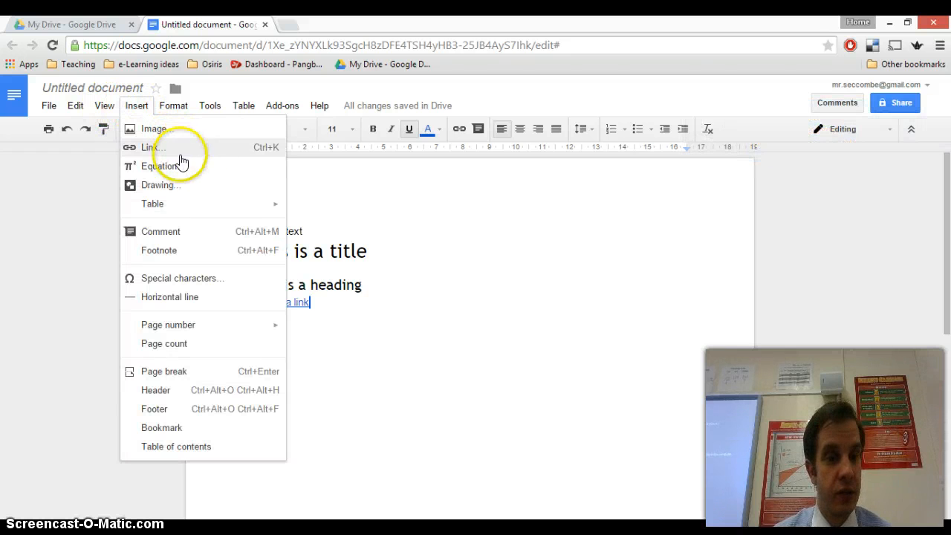
mouse_move(212, 210)
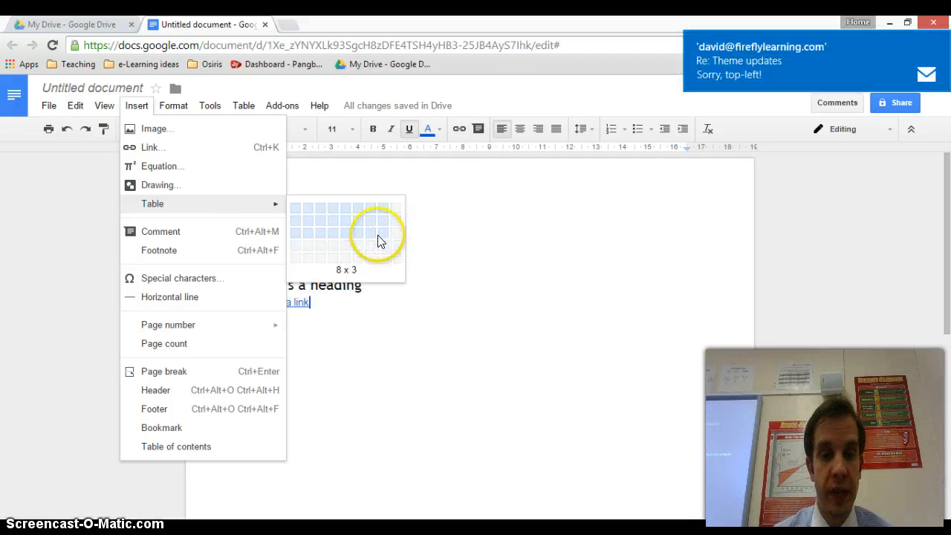
left_click(561, 289)
left_click(396, 324)
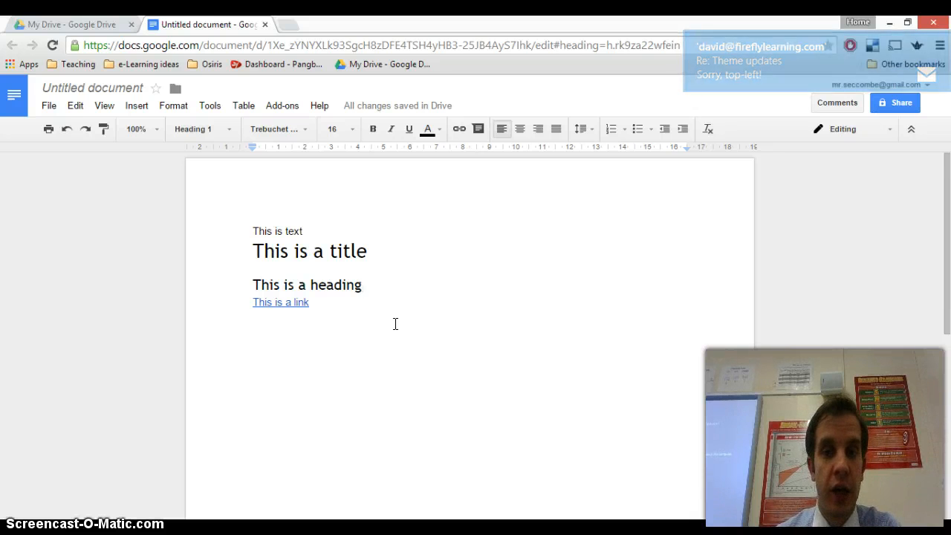
left_click(508, 278)
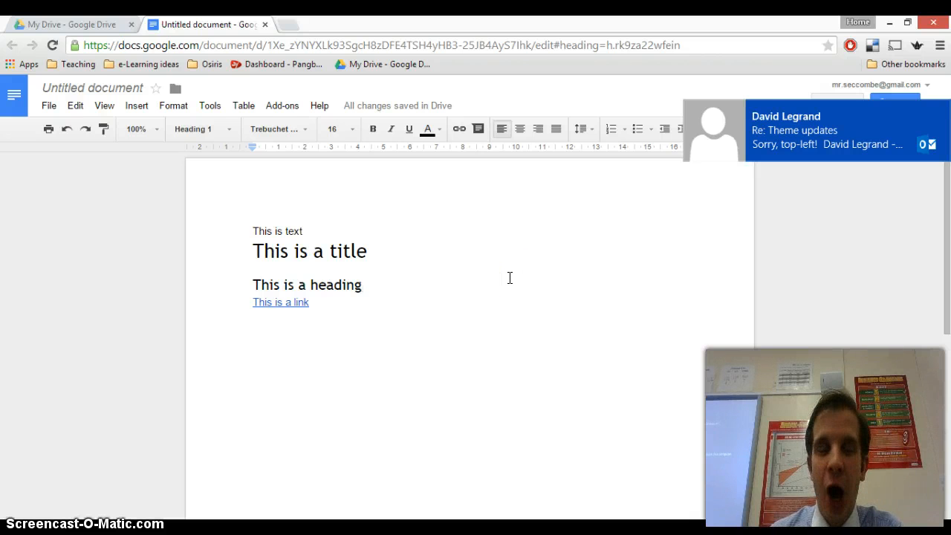
left_click(519, 129)
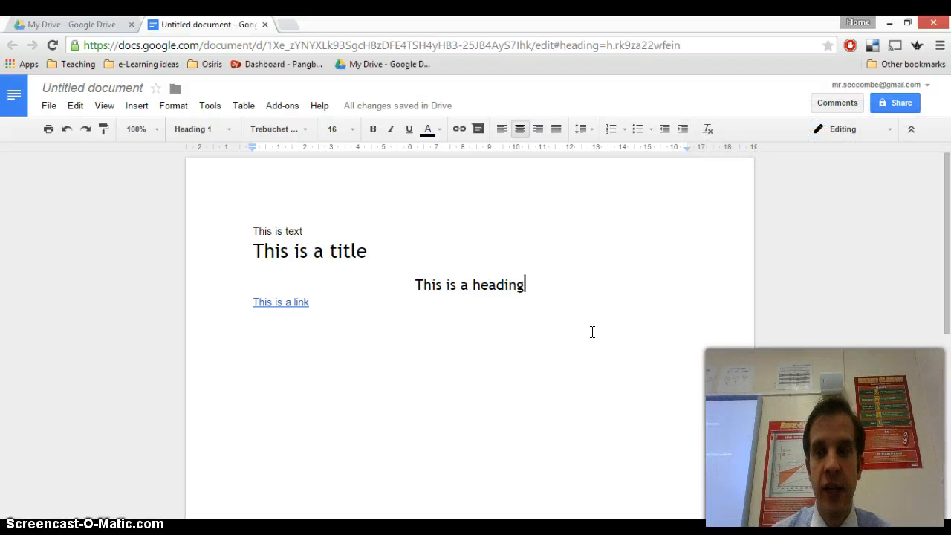
Rename the document to 'Example Doc' and close its tab to return to My Drive
left_click(125, 89)
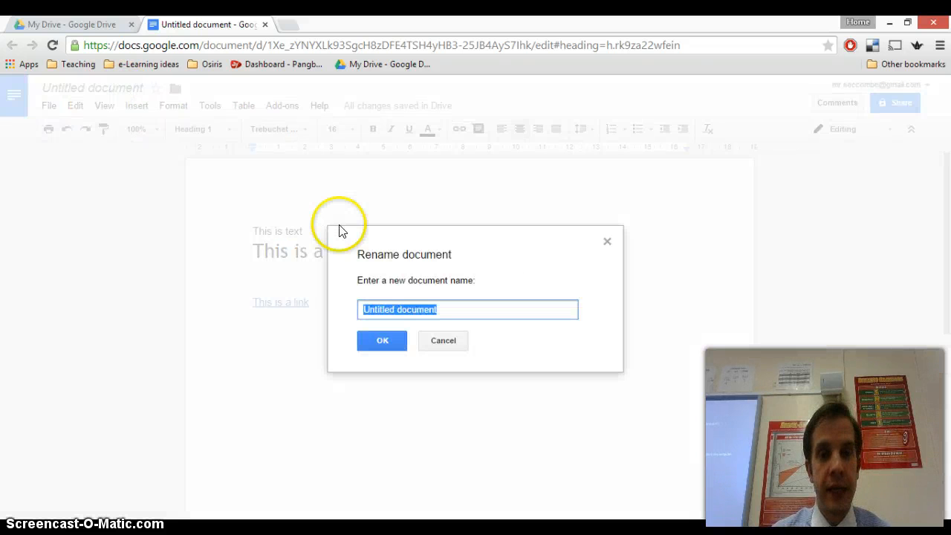
type("Example Doc")
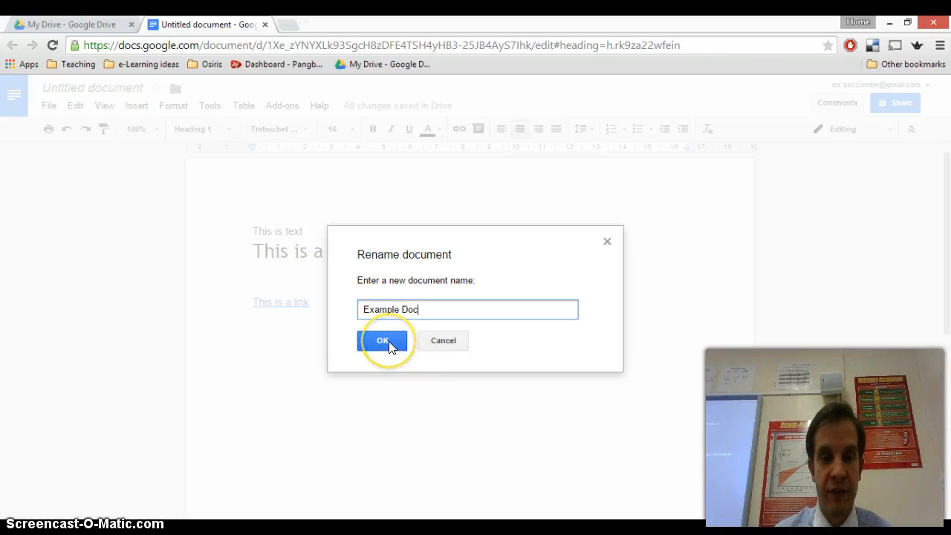
left_click(391, 345)
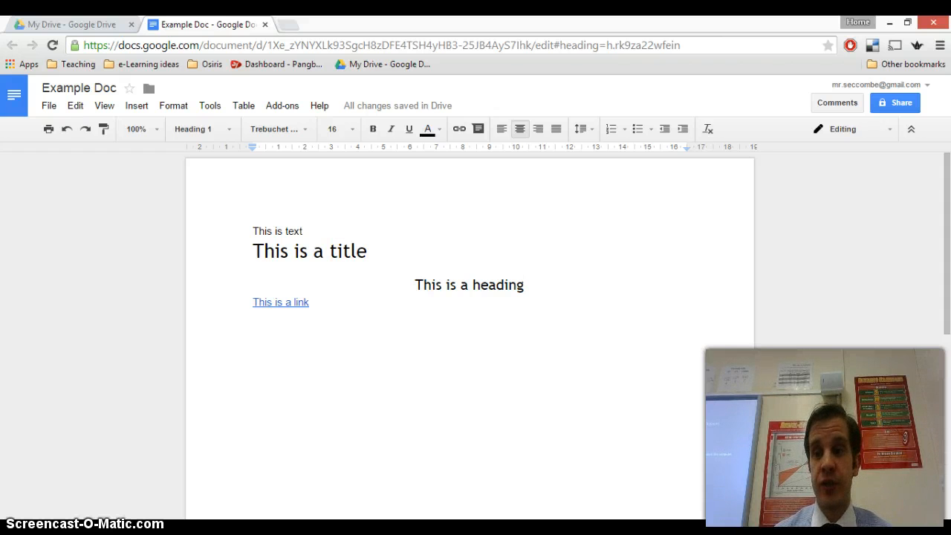
left_click(264, 25)
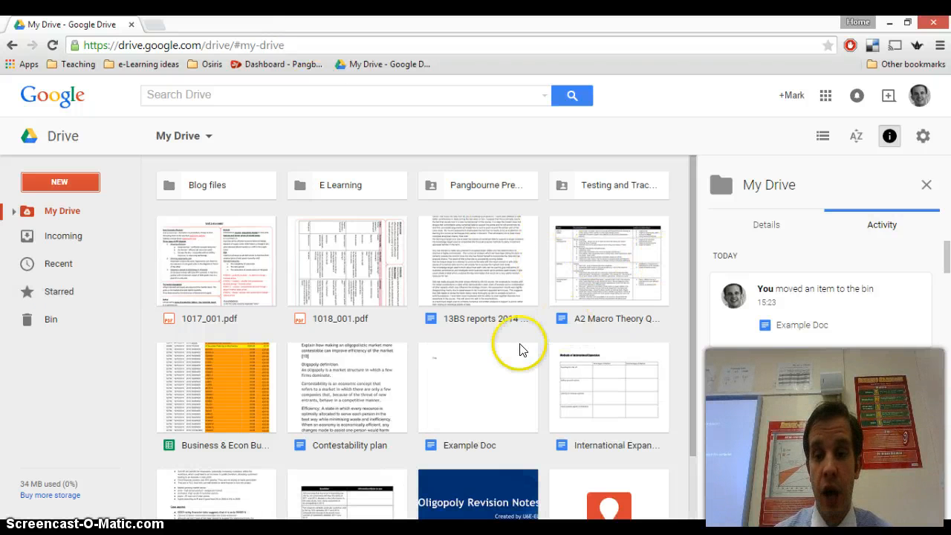
Review Example Doc's activity and Details panel, then reopen it in Google Docs
left_click(501, 397)
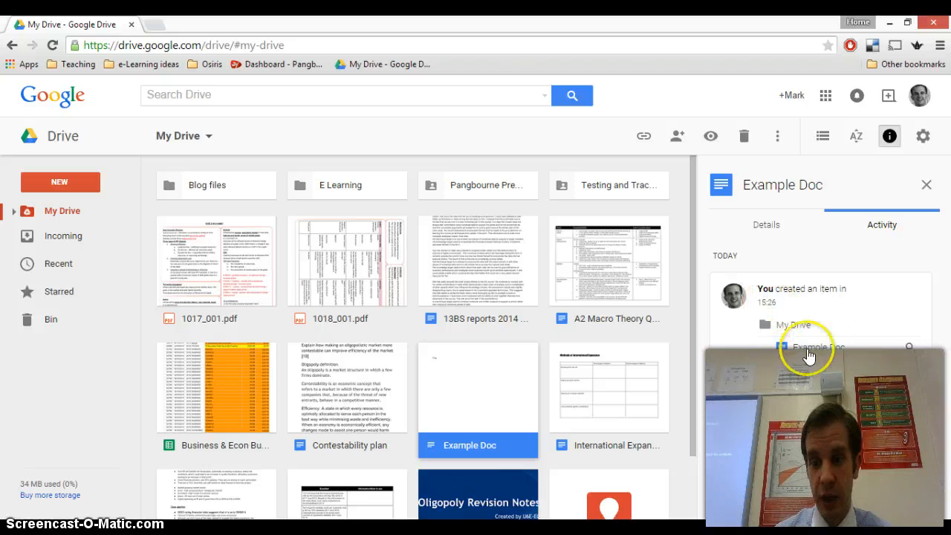
left_click(772, 231)
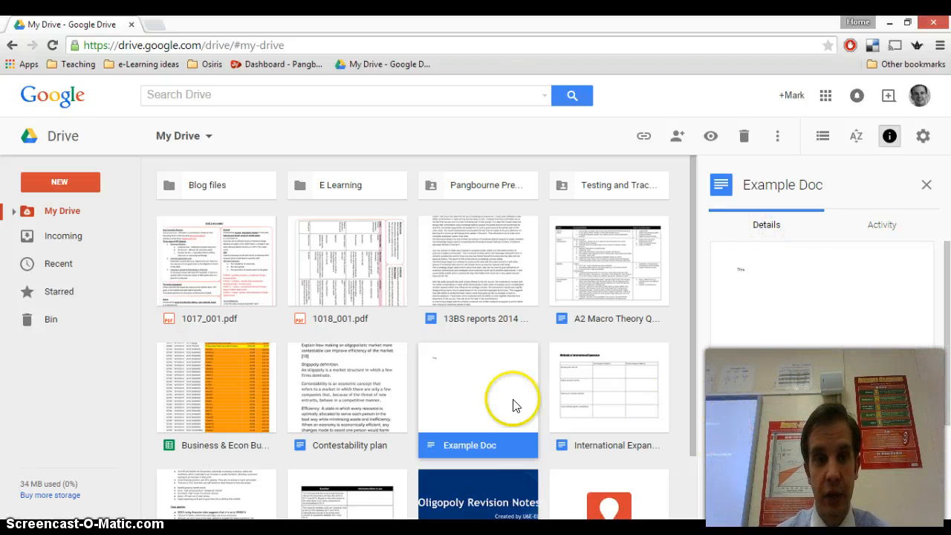
double_click(480, 405)
left_click(330, 200)
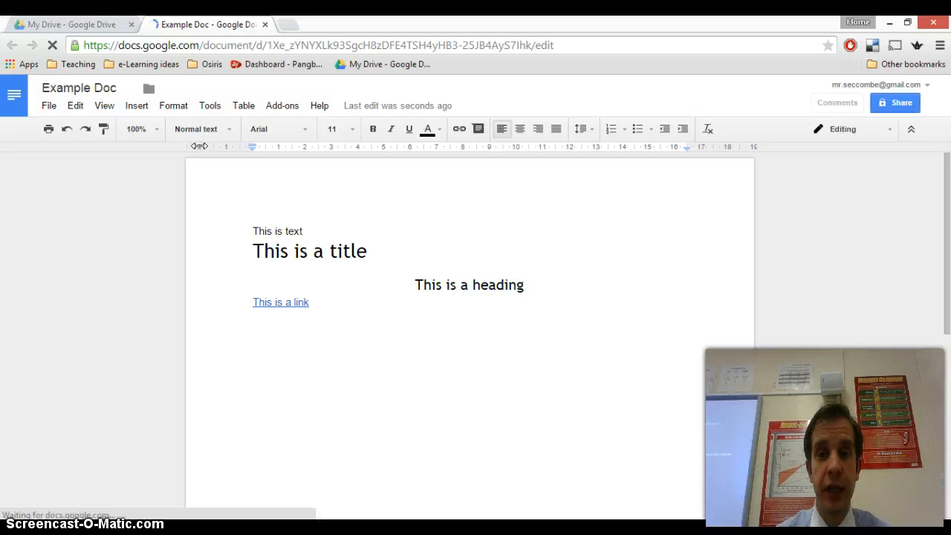
left_click(49, 106)
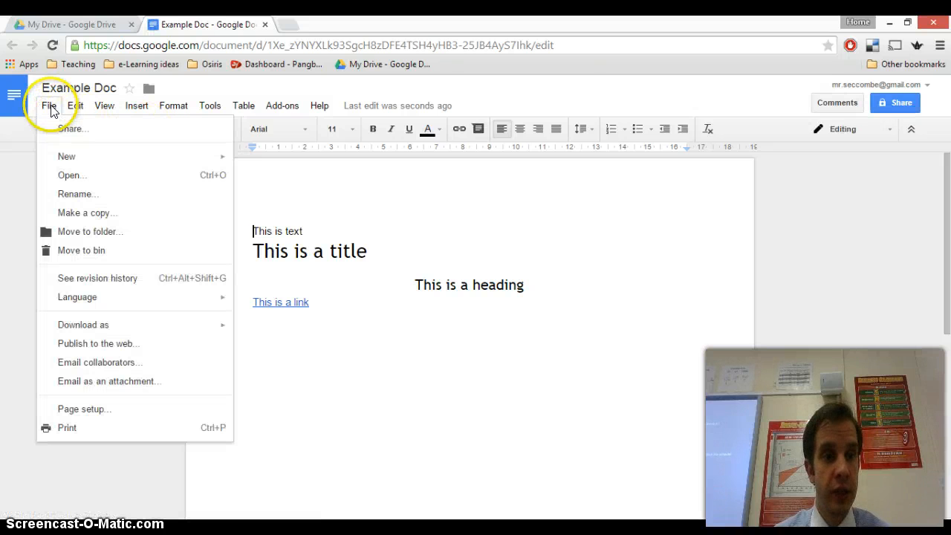
left_click(122, 278)
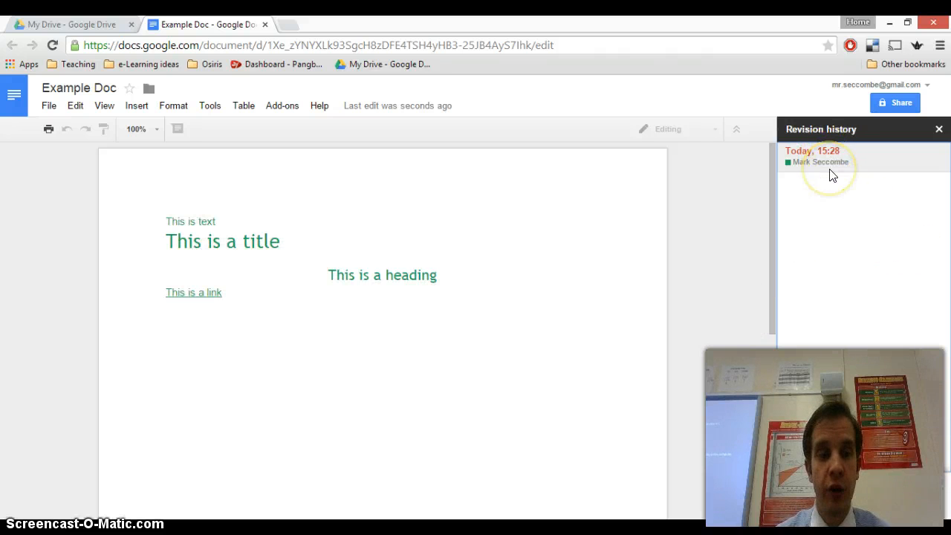
left_click(766, 212)
left_click(789, 162)
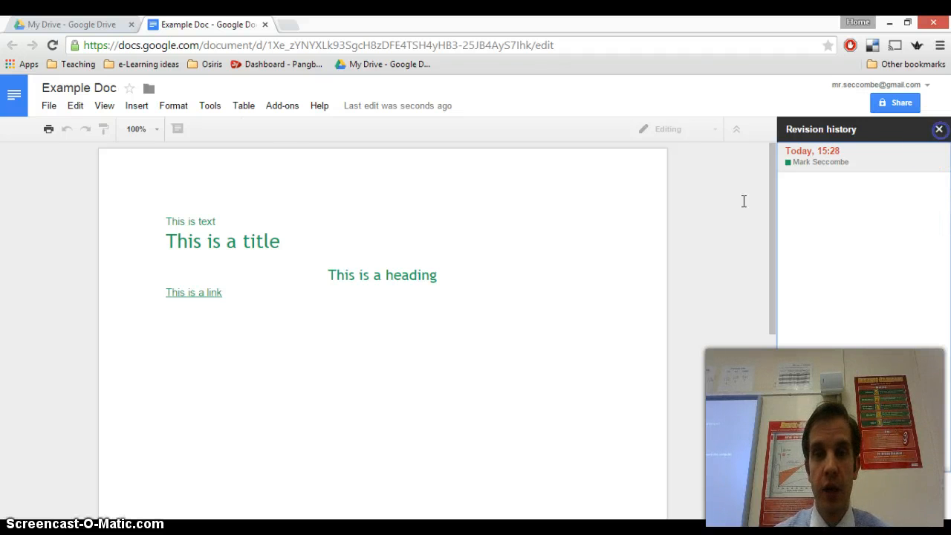
left_click(941, 134)
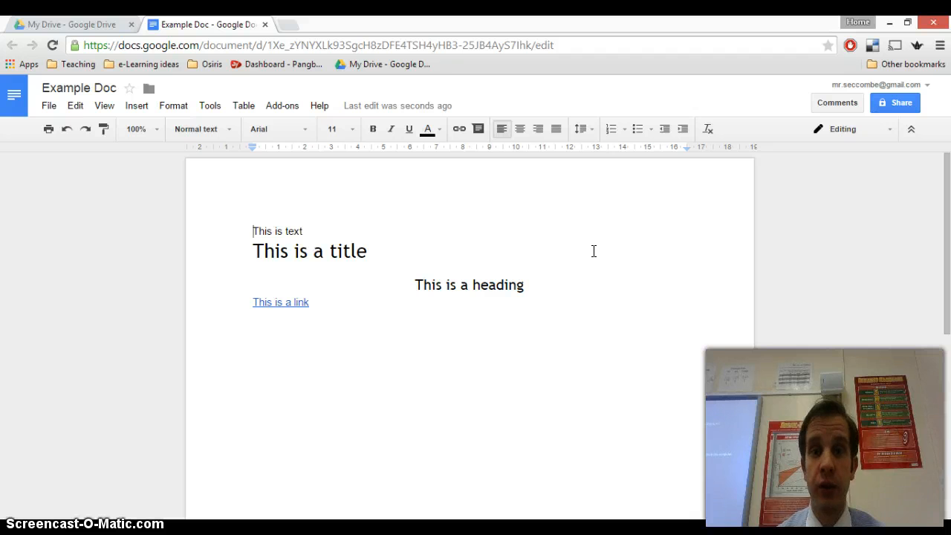